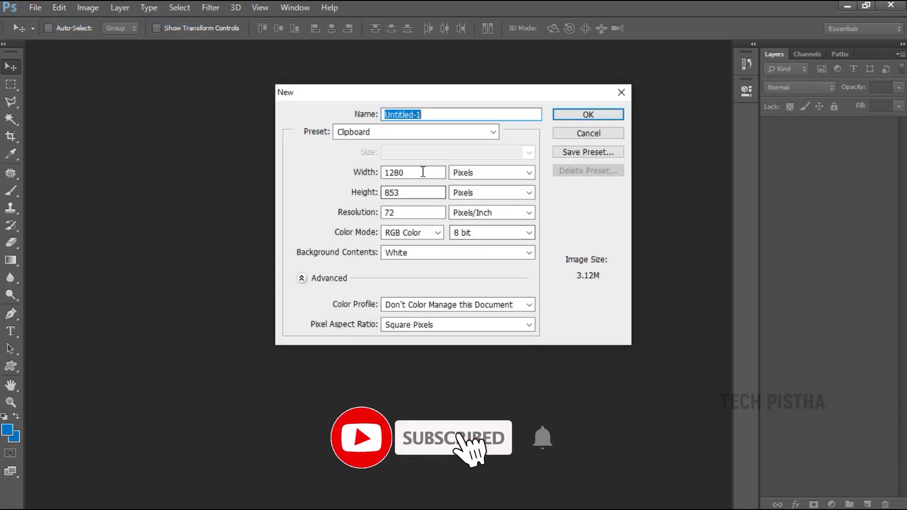
Create a new document 800 pixels wide and 500 pixels high
key("Tab")
type("800")
key("Tab")
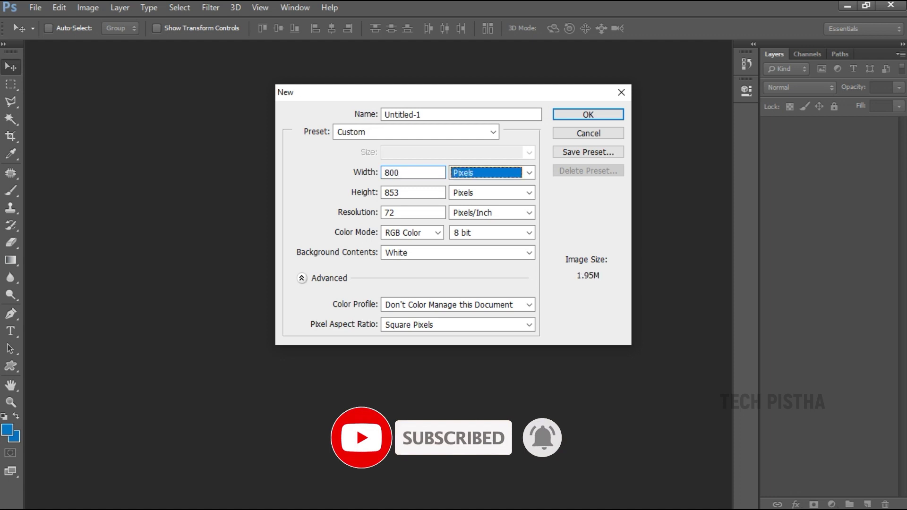
key("Tab")
type("500")
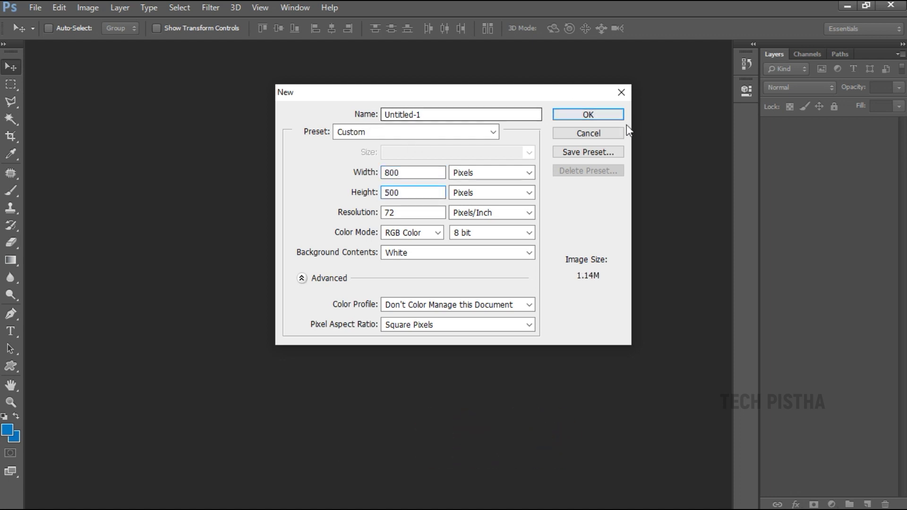
left_click(599, 115)
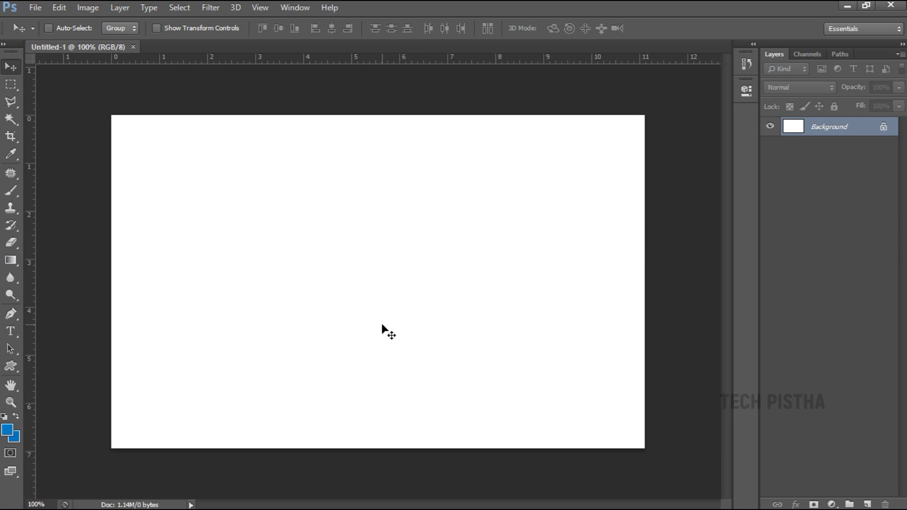
Open leaf-1631181_1280.jpg, select all, close it, and paste the leaf into Untitled-1
key("ctrl+o")
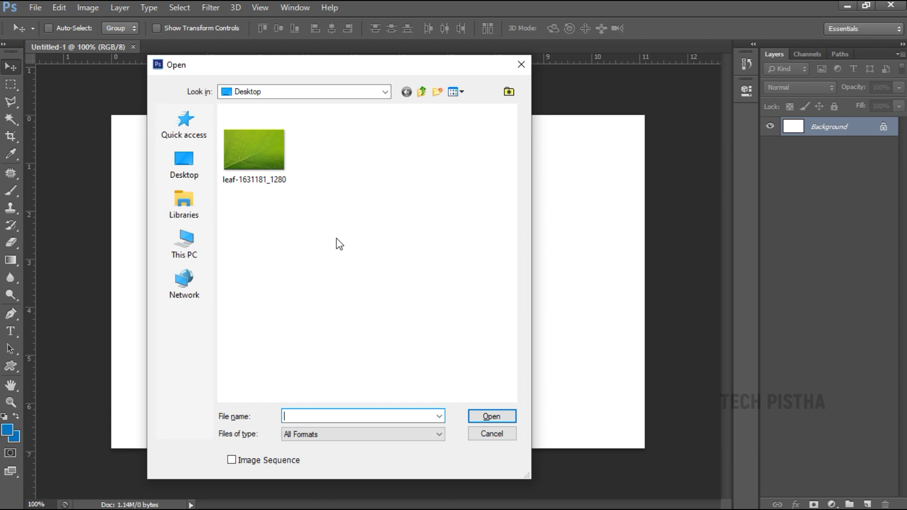
left_click(274, 158)
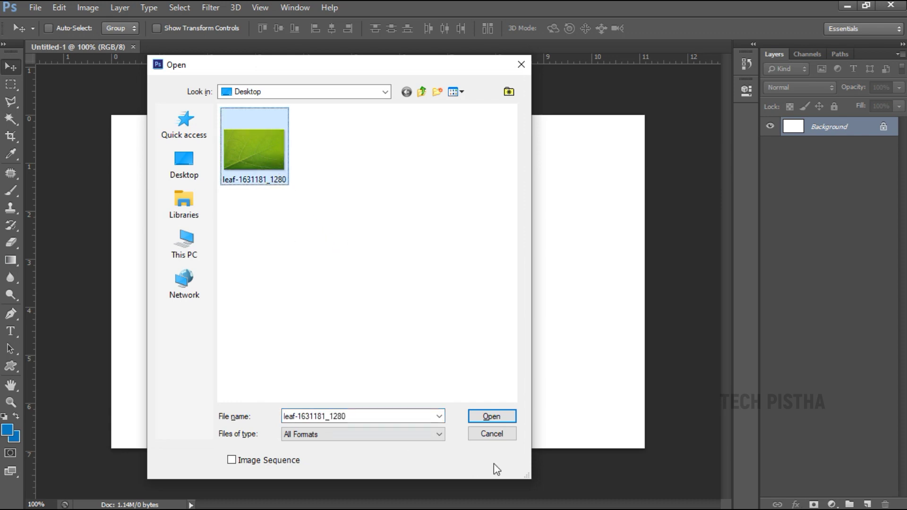
left_click(491, 417)
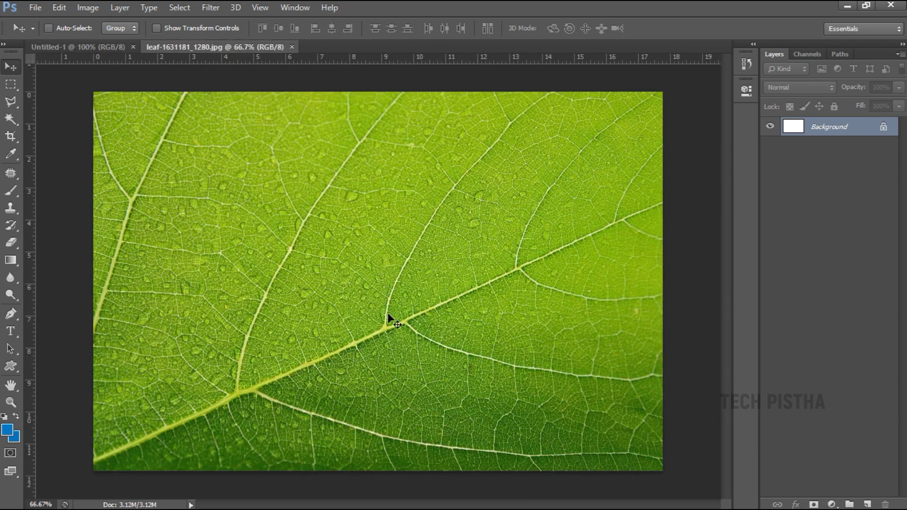
key("ctrl+a")
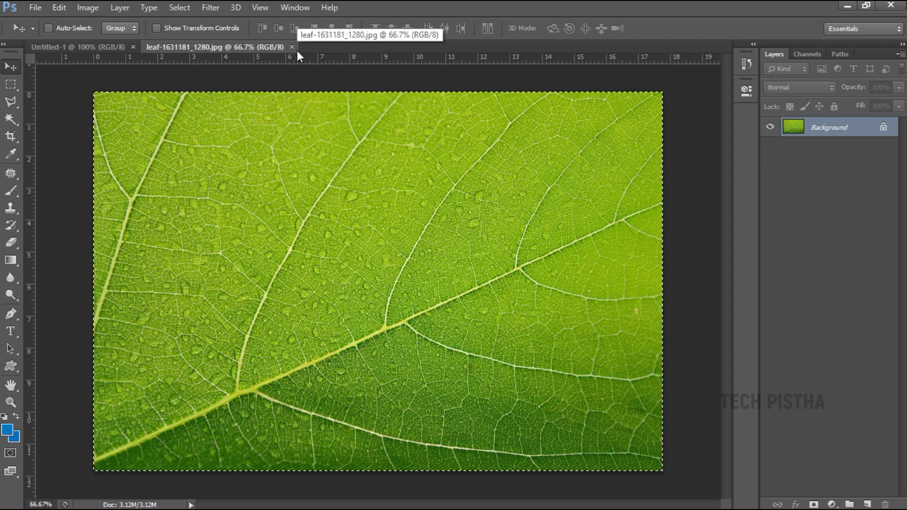
key("ctrl+w")
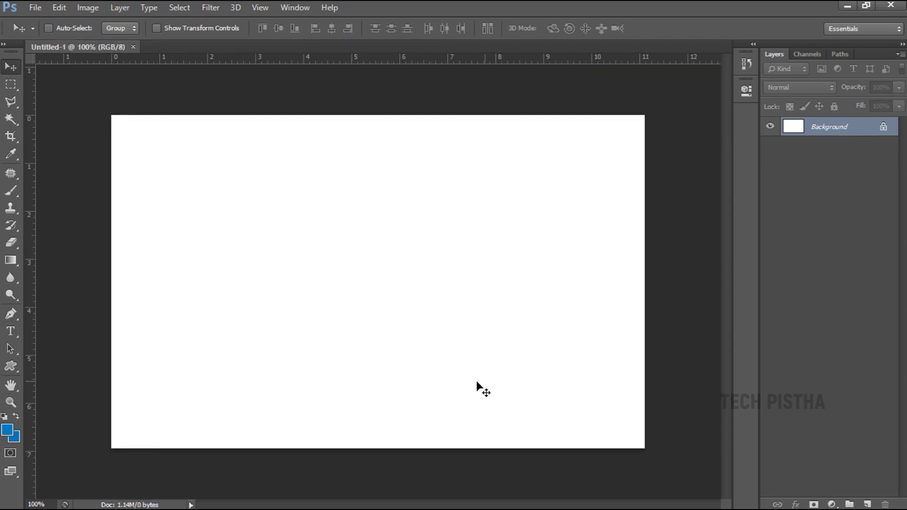
key("ctrl+v")
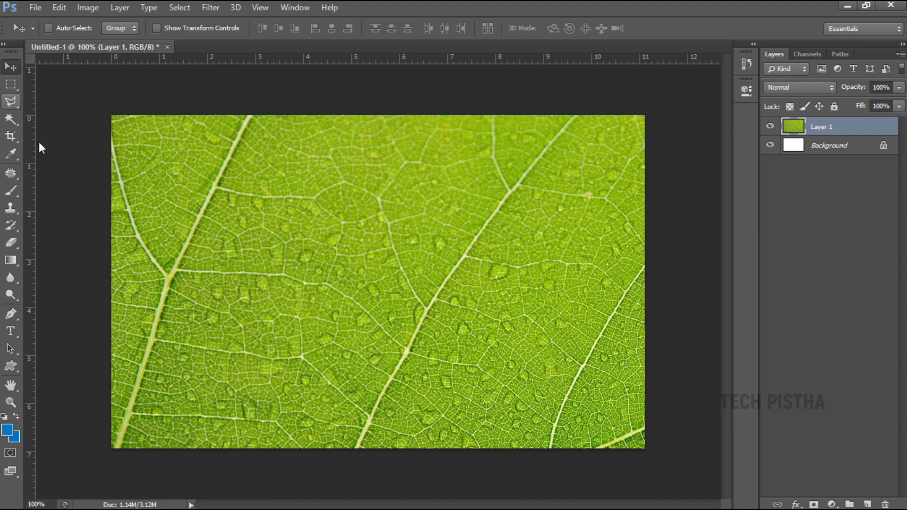
Type 'WATER' and 'EFFECT' on two lines over the leaf with the Type tool
left_click(13, 335)
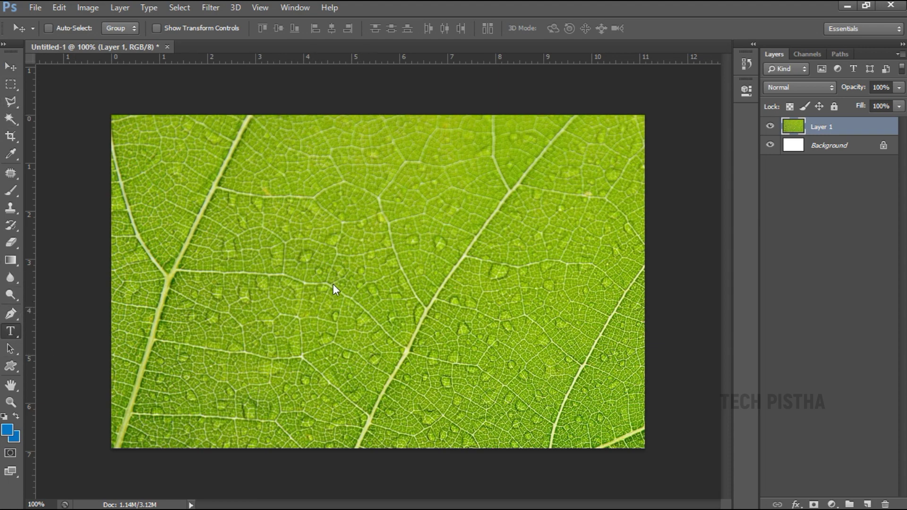
left_click(332, 341)
type("WATER")
key("Return")
type("EFFECT")
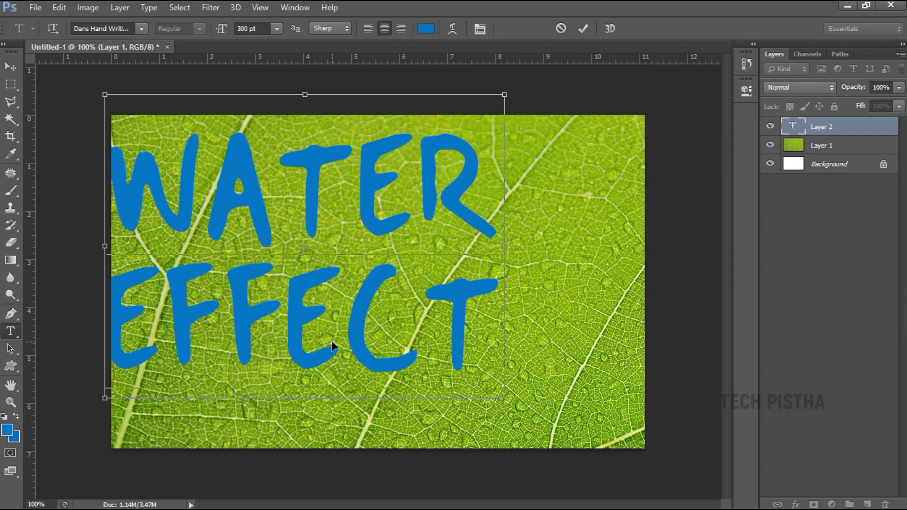
key("ctrl+Return")
Move the water effect text layer to the centre of the leaf
key("v")
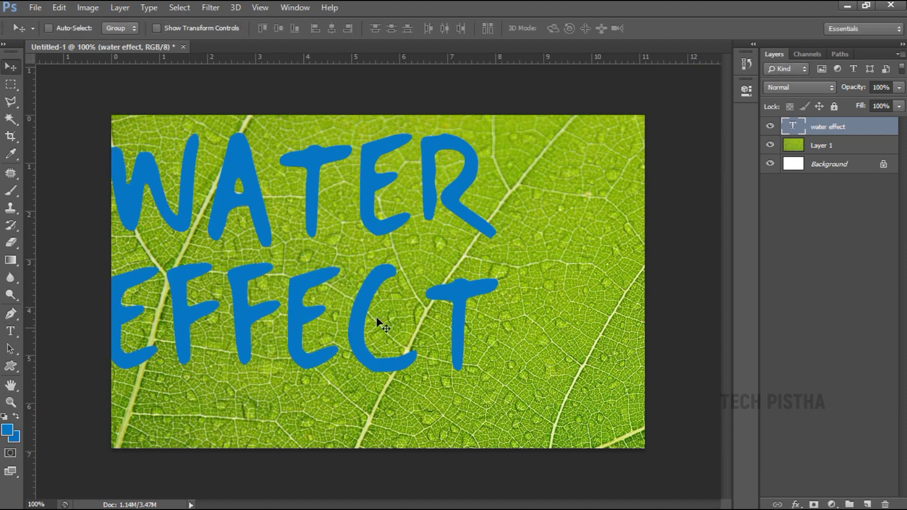
right_click(367, 223)
left_click(378, 229)
left_click_drag(375, 228, 480, 257)
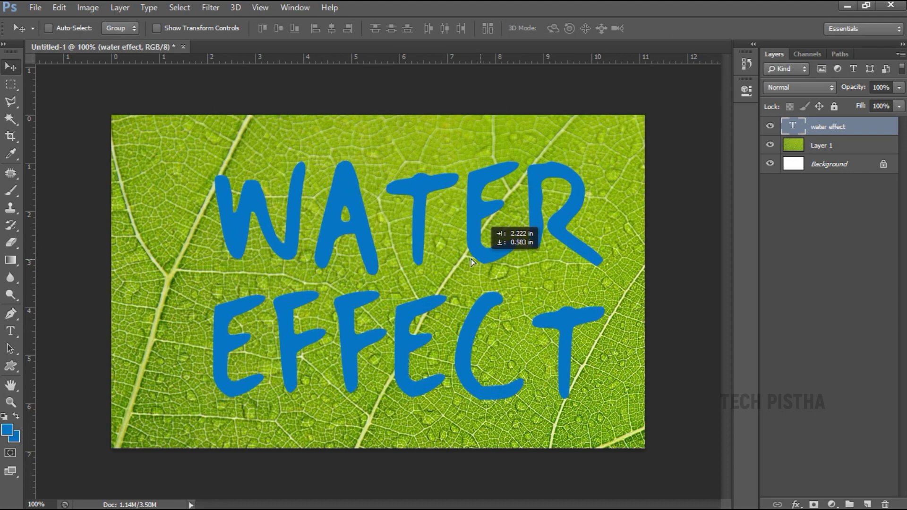
right_click(363, 236)
left_click(369, 244)
left_click_drag(367, 248, 348, 248)
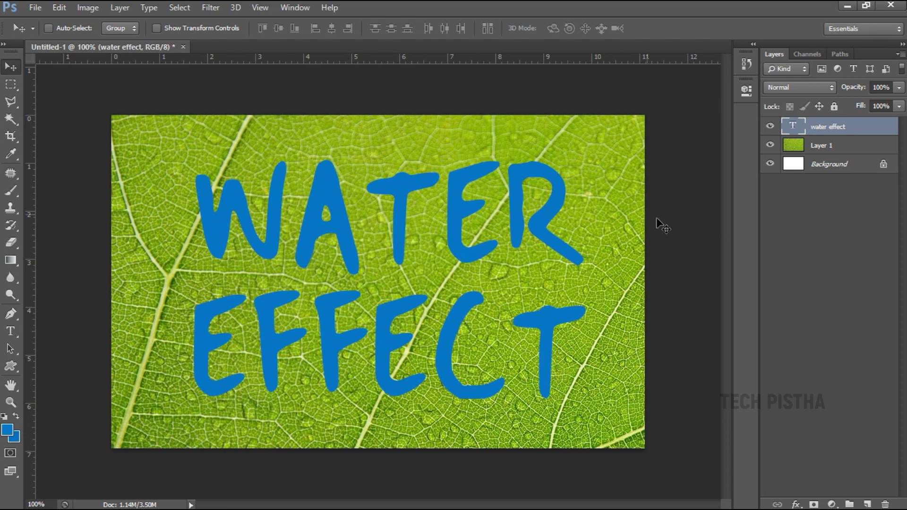
right_click(855, 129)
left_click(637, 105)
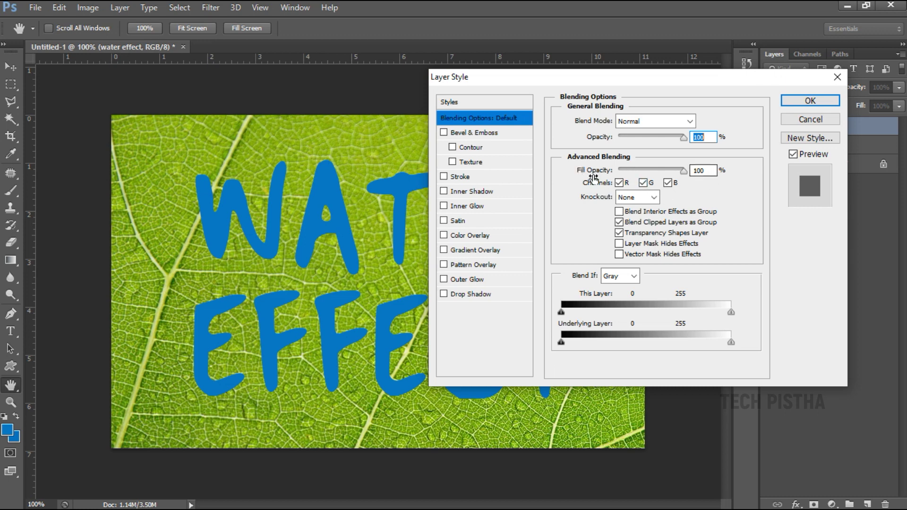
Set the text layer's Fill Opacity to 0% and enable Bevel & Emboss
left_click(704, 171)
type("0")
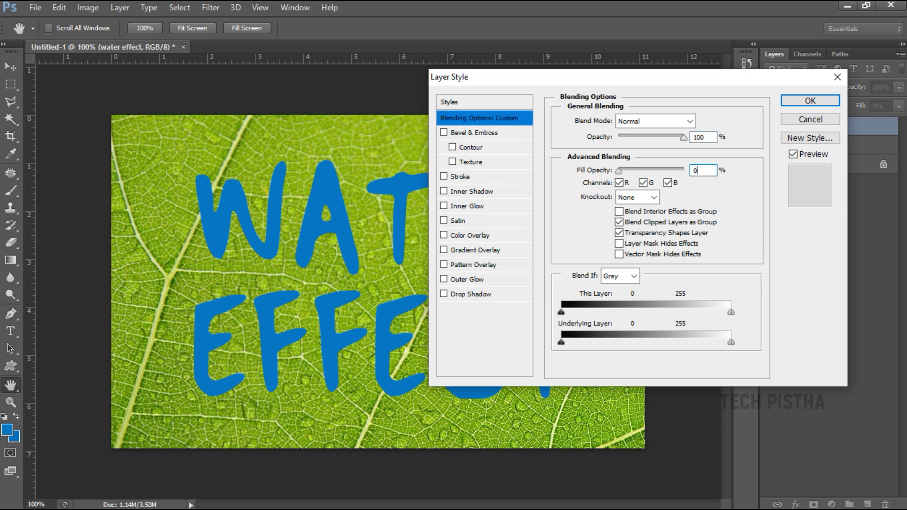
left_click(472, 134)
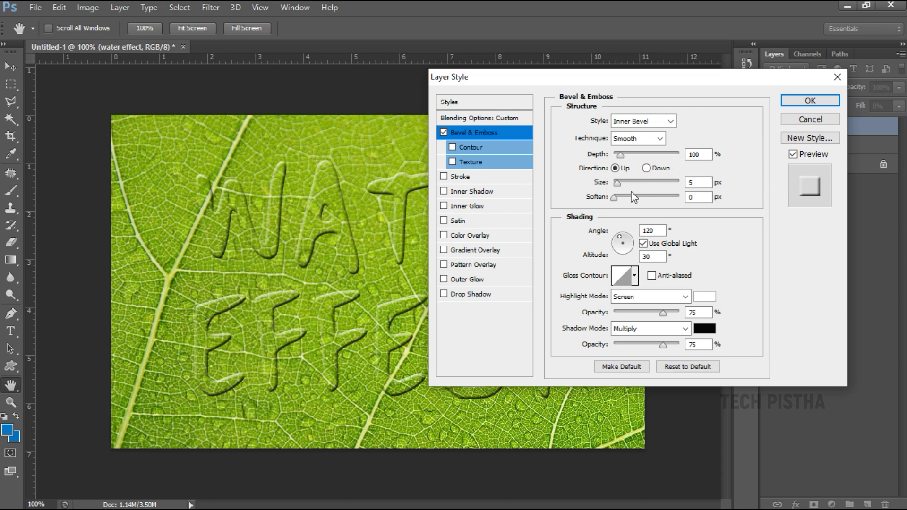
Set Bevel & Emboss size to 30 px with a local 35° angle and 70° altitude
double_click(696, 183)
type("30")
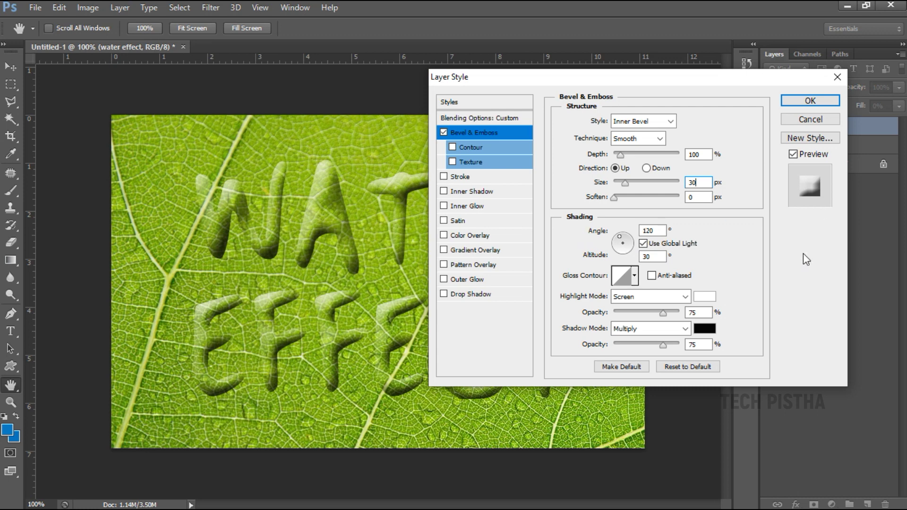
left_click(642, 244)
double_click(661, 230)
type("35")
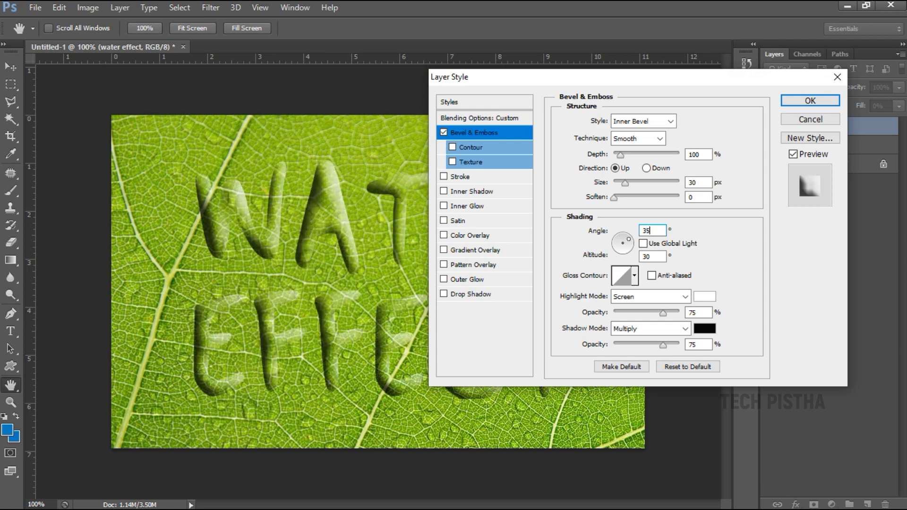
double_click(654, 256)
type("7")
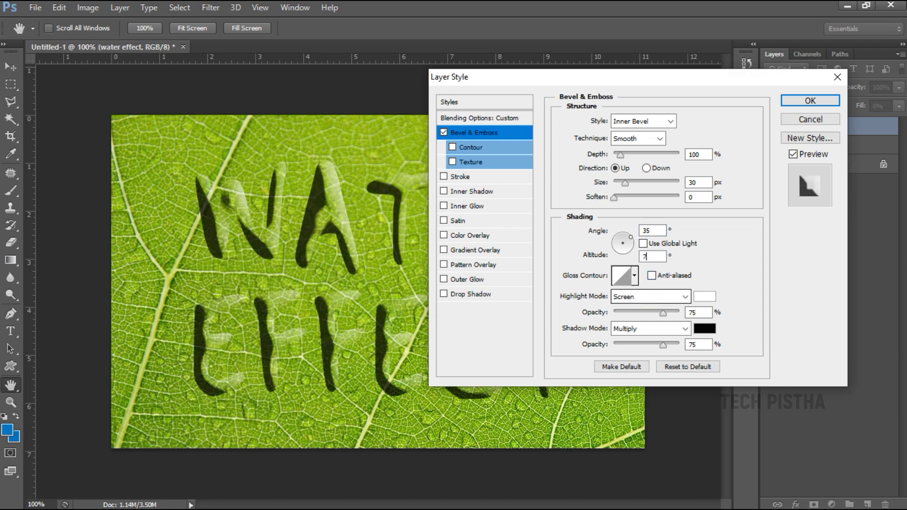
type("0")
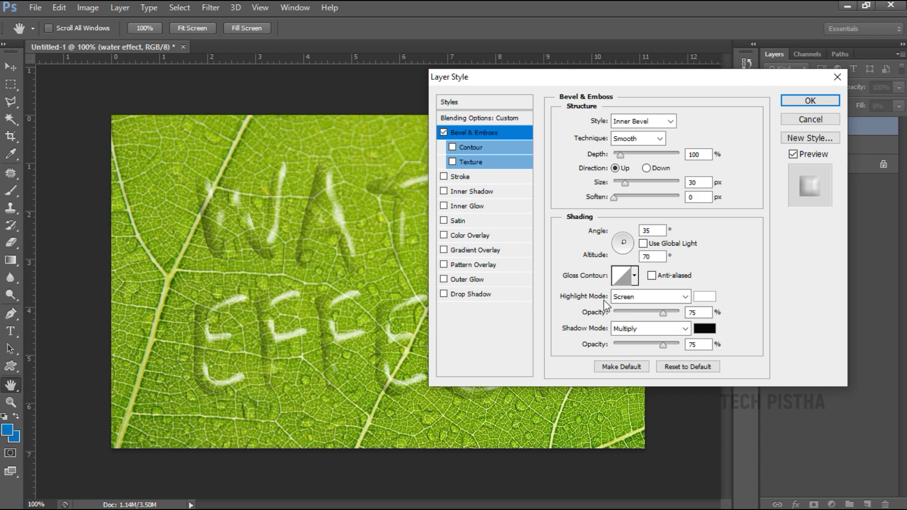
Make the bevel highlight and Screen-mode shadow colours white, and add an Inner Shadow
left_click(704, 299)
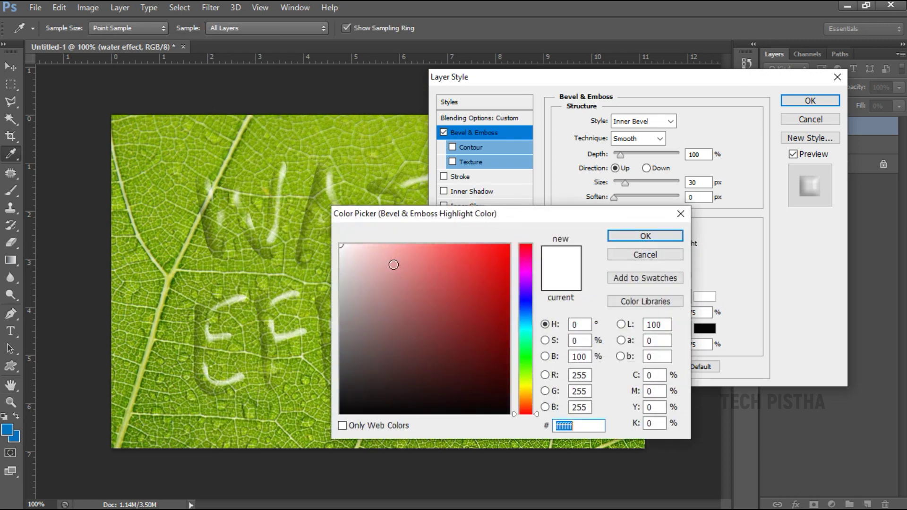
left_click(646, 236)
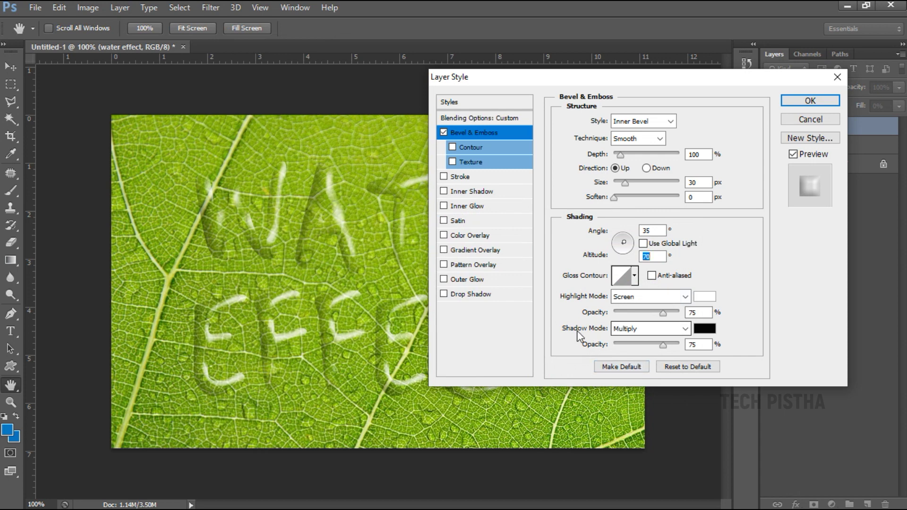
left_click(642, 330)
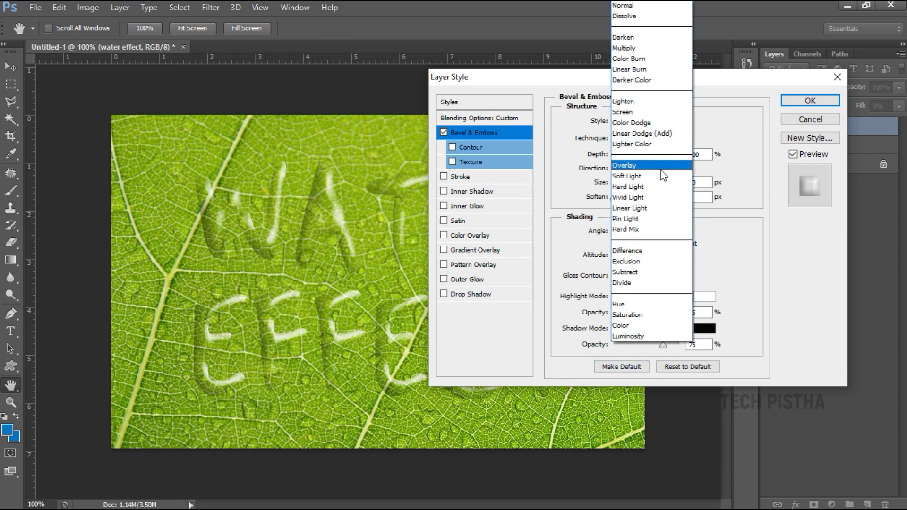
left_click(656, 112)
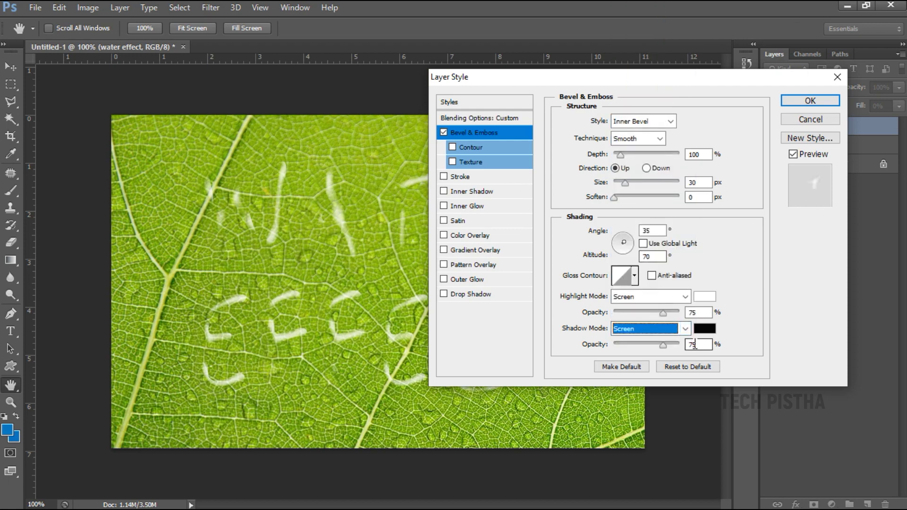
left_click(707, 333)
left_click(341, 245)
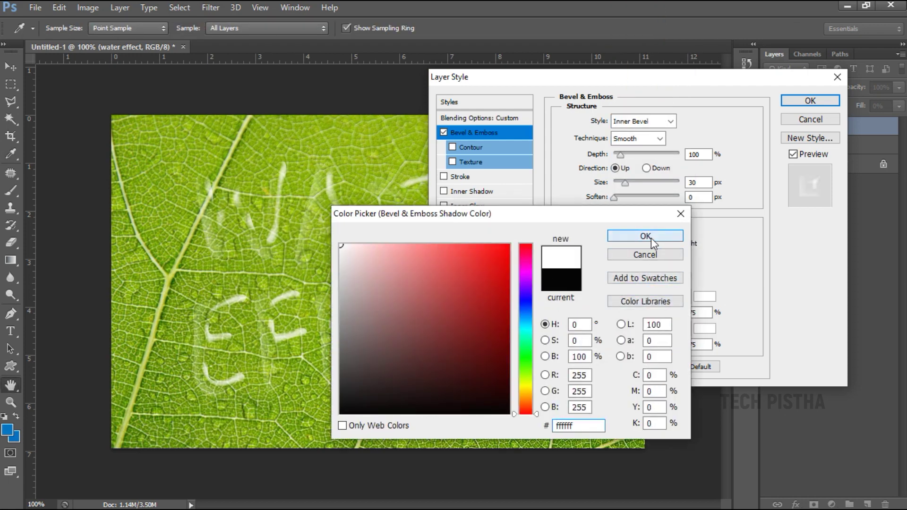
left_click(645, 236)
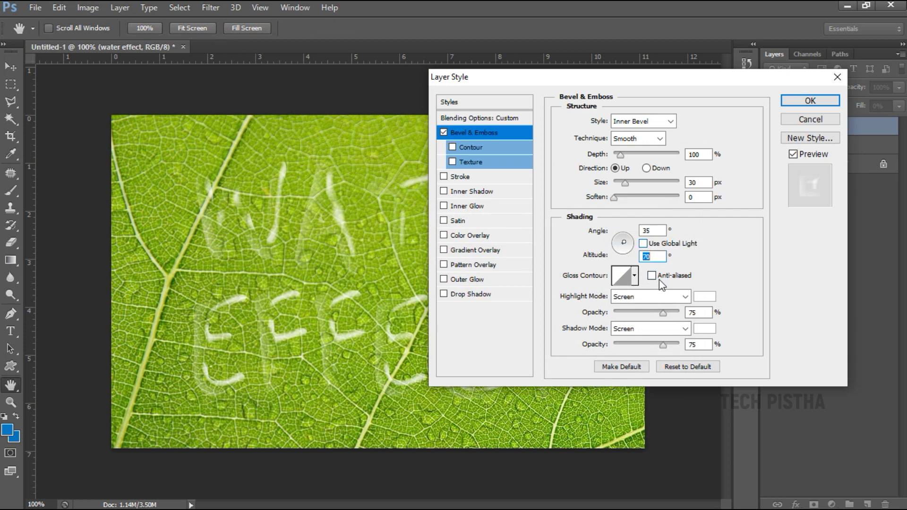
left_click(445, 190)
Change the Inner Shadow colour to a dark leaf green (#647f02) sampled from the photo
left_click(490, 193)
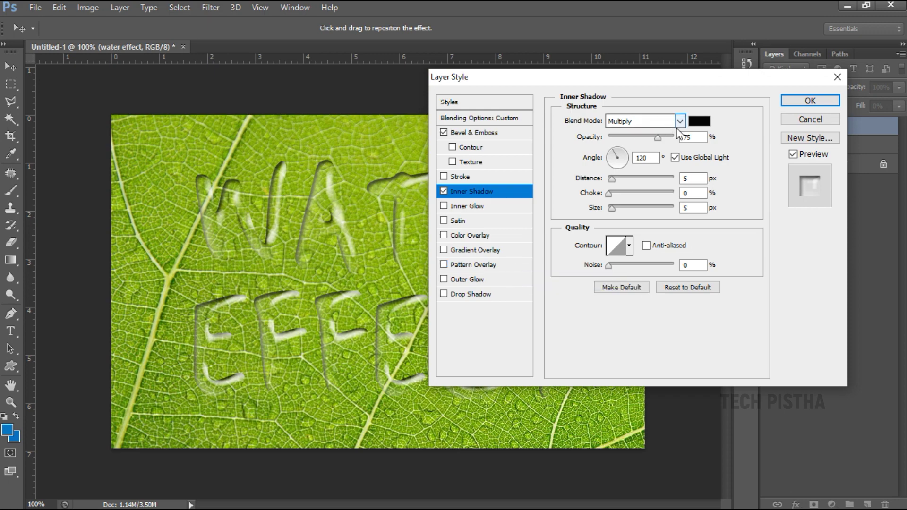
left_click(699, 121)
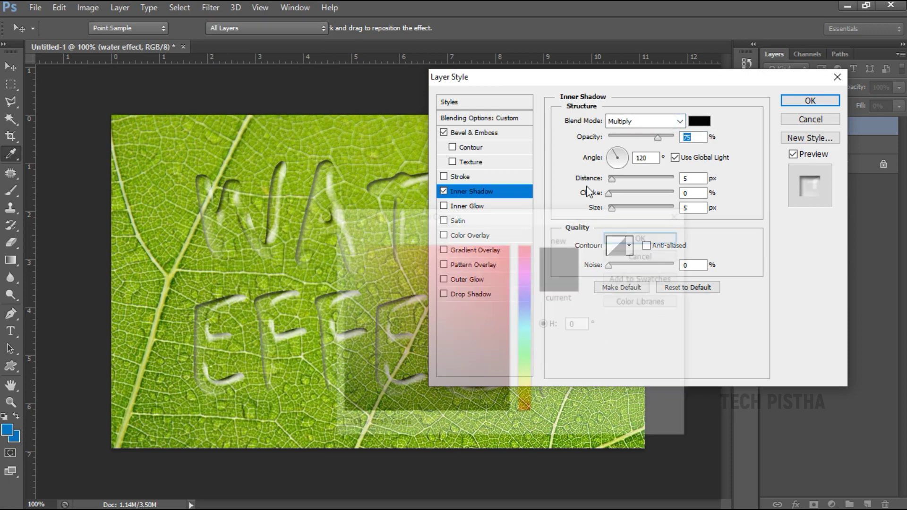
left_click(363, 168)
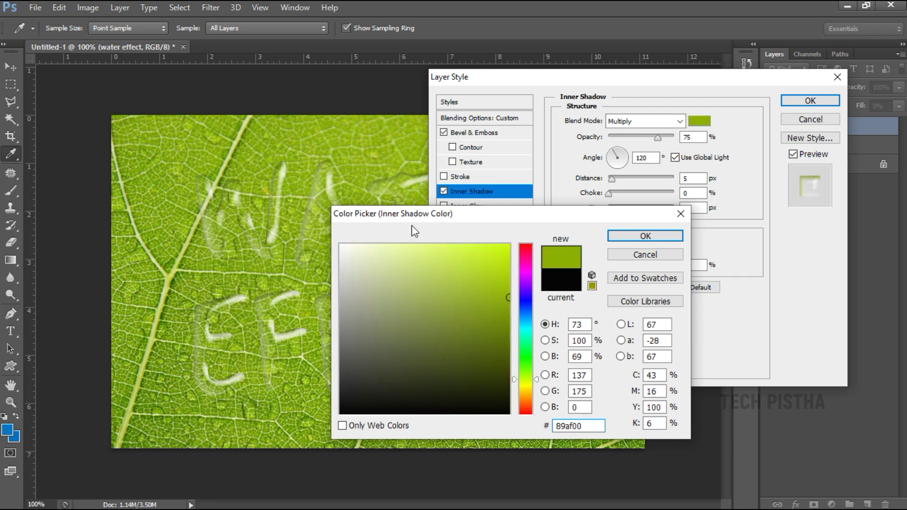
left_click_drag(507, 302, 507, 329)
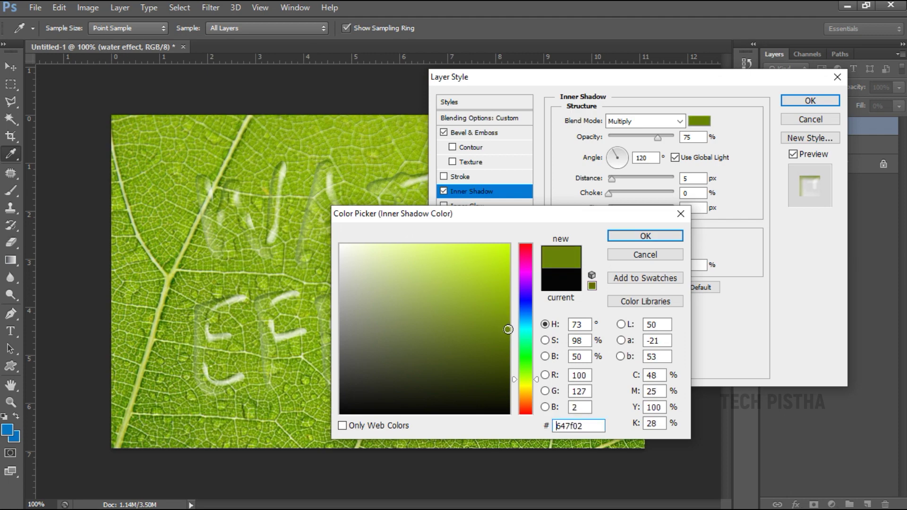
left_click(645, 235)
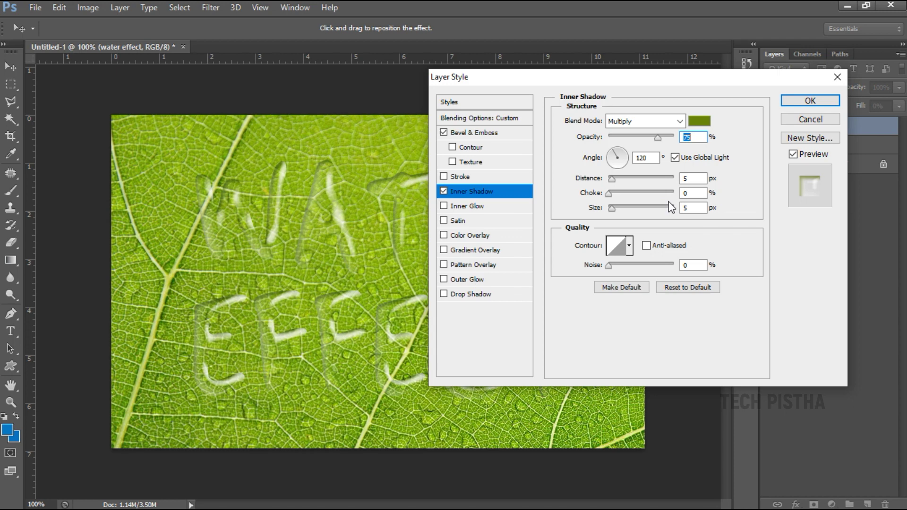
Set Inner Shadow to 100% opacity, 10 px distance, 65° angle, 15 px size, and add a Drop Shadow
type("100")
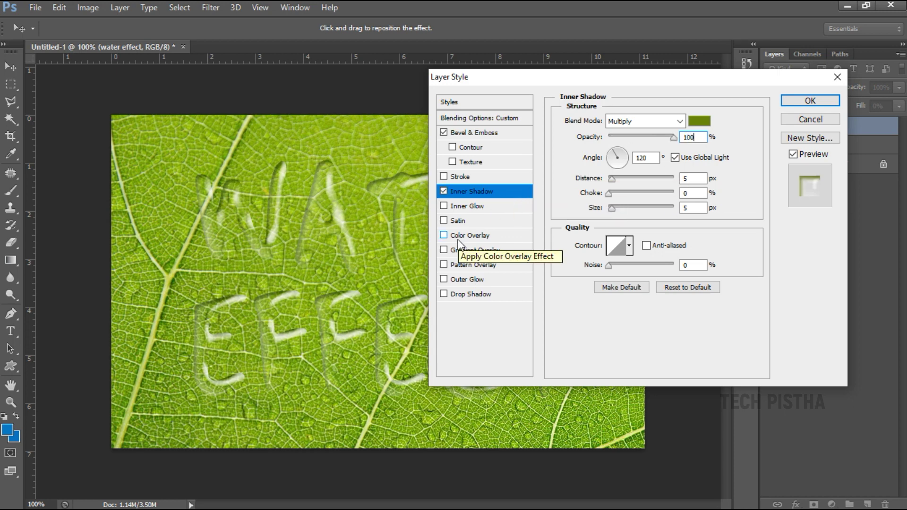
double_click(692, 178)
type("10")
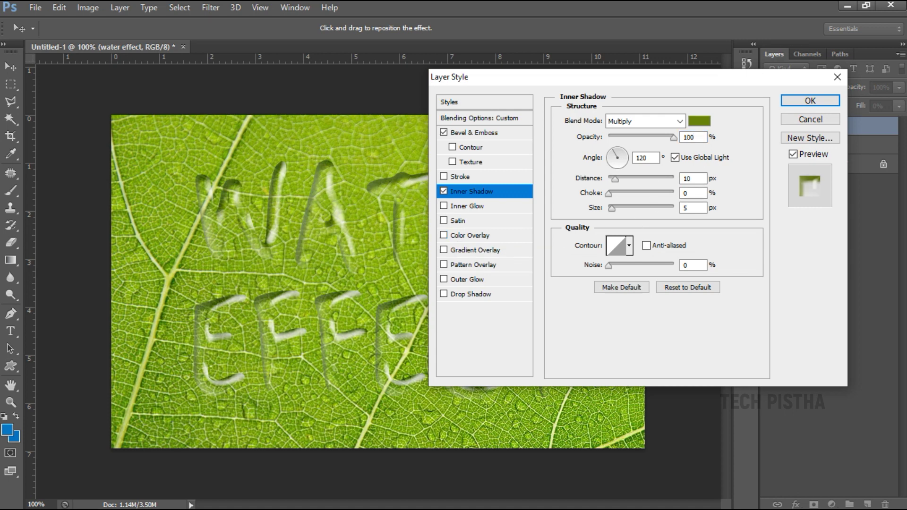
double_click(644, 158)
type("65")
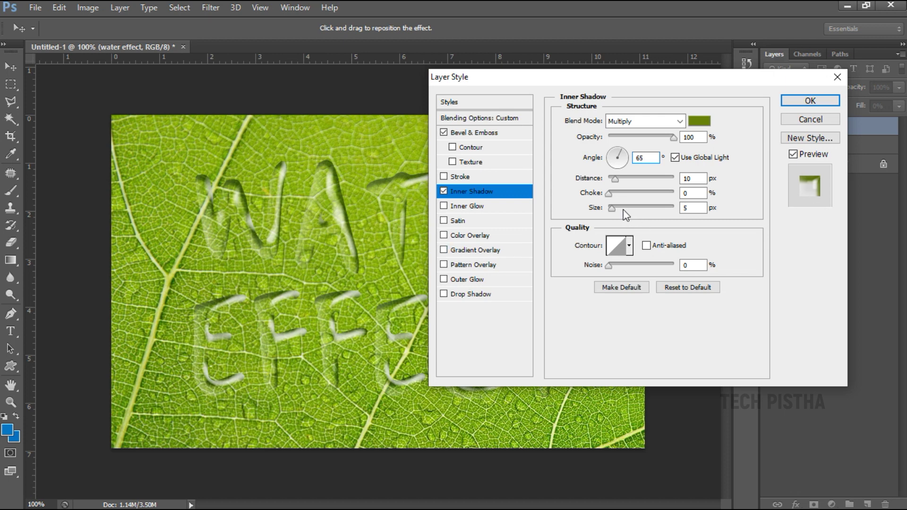
double_click(694, 208)
type("15")
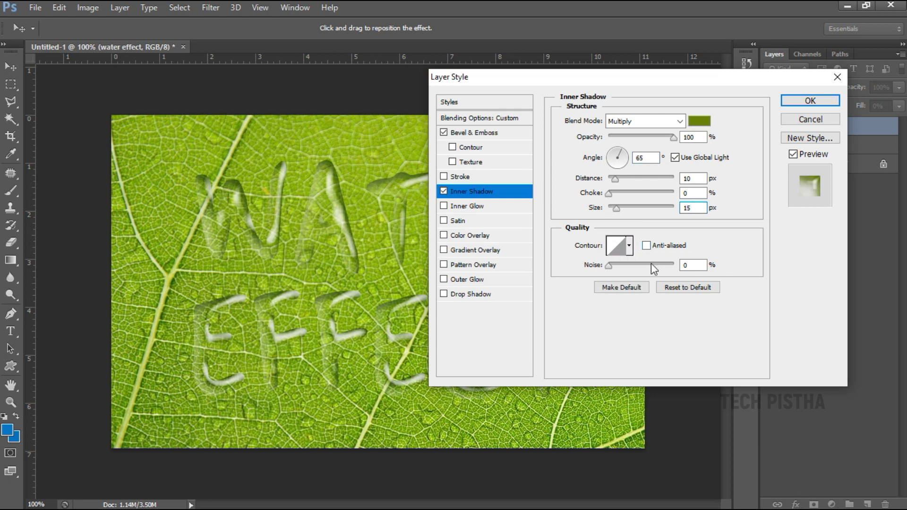
left_click(474, 294)
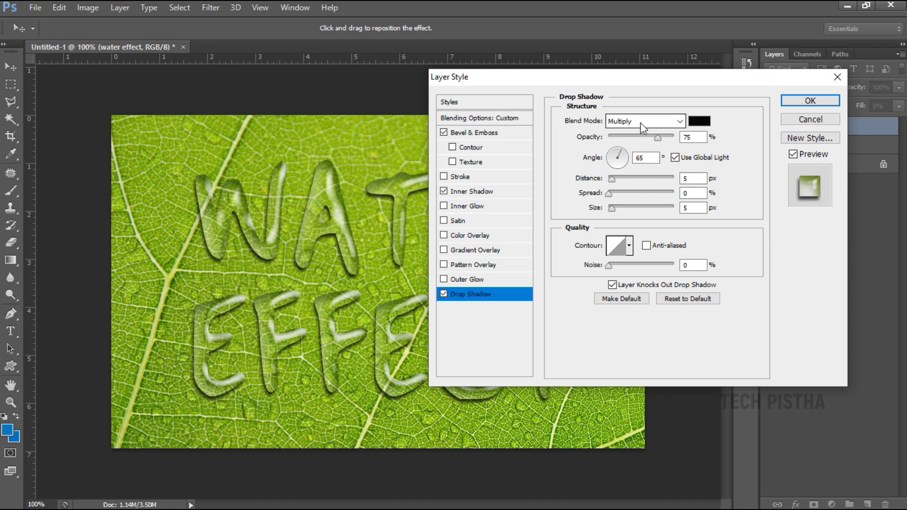
Change the Drop Shadow colour to a darkened leaf green (#6e8e0b) sampled from the photo
left_click(699, 121)
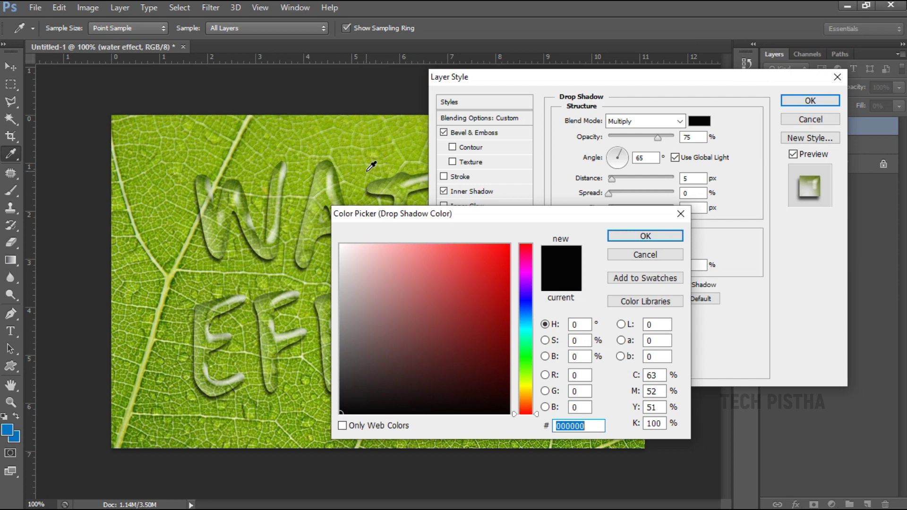
left_click(371, 167)
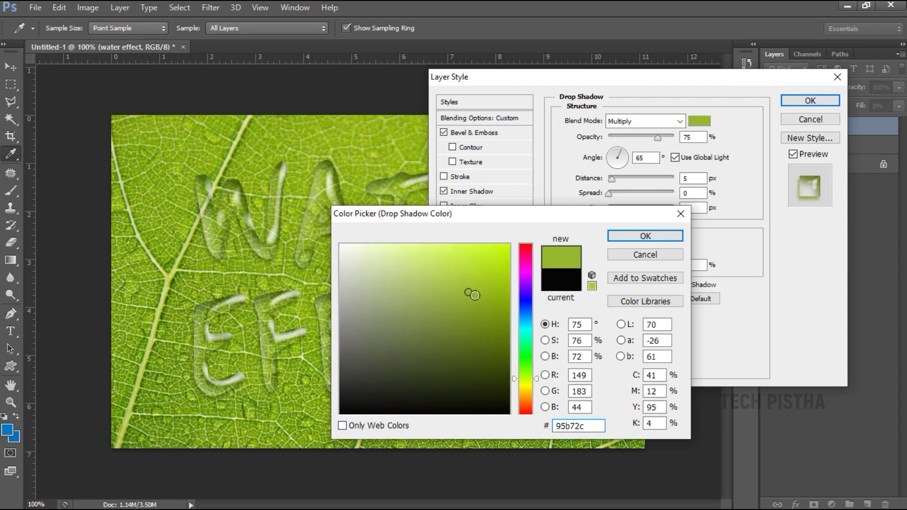
left_click_drag(471, 293, 490, 315)
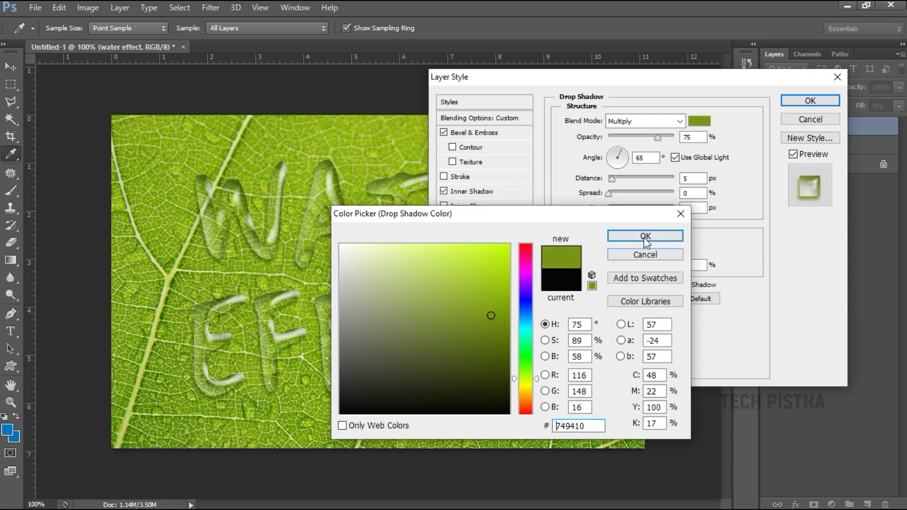
left_click(497, 320)
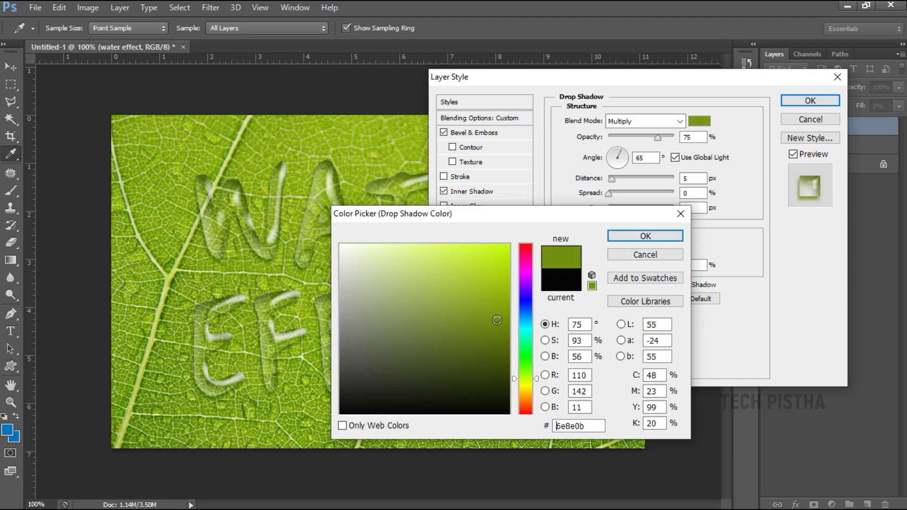
left_click(645, 235)
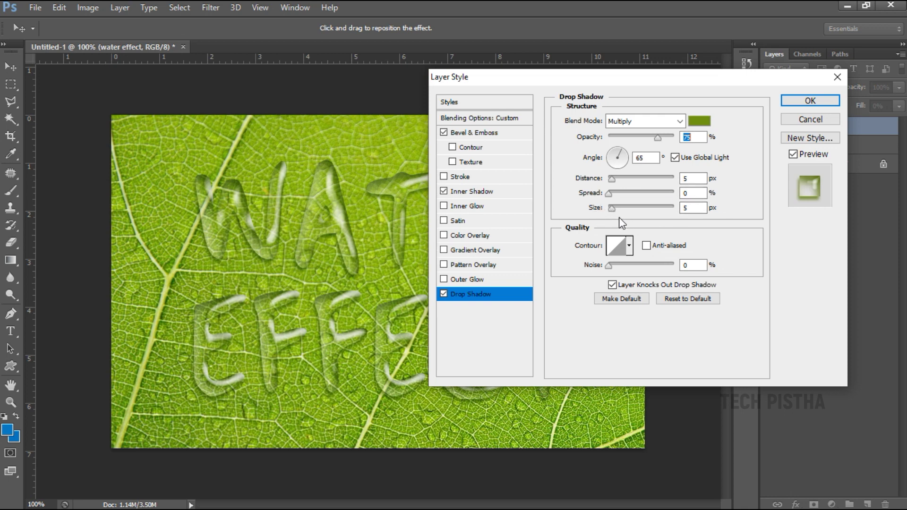
Set the Drop Shadow size to 6 px and apply the layer style
left_click(694, 208)
type("6")
left_click(811, 101)
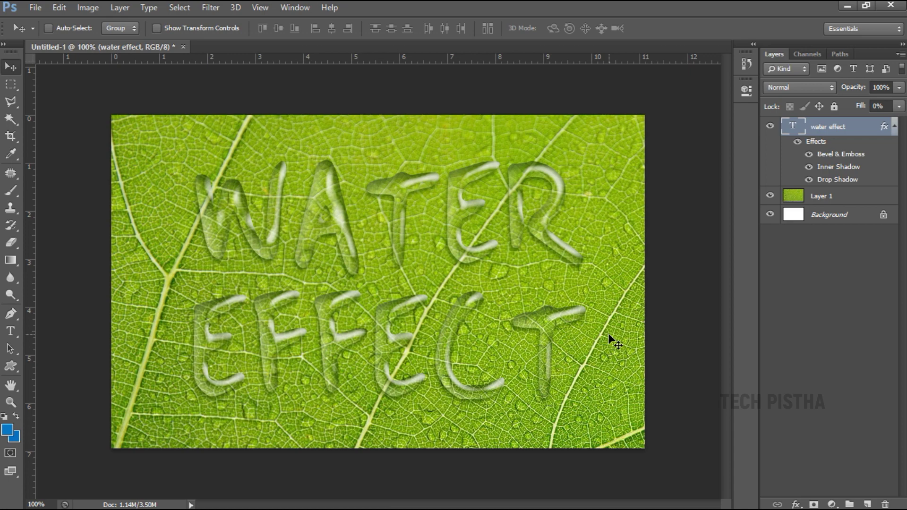
Select Layer 1, the leaf photo, via the canvas layer list and show Image > Adjustments
right_click(602, 289)
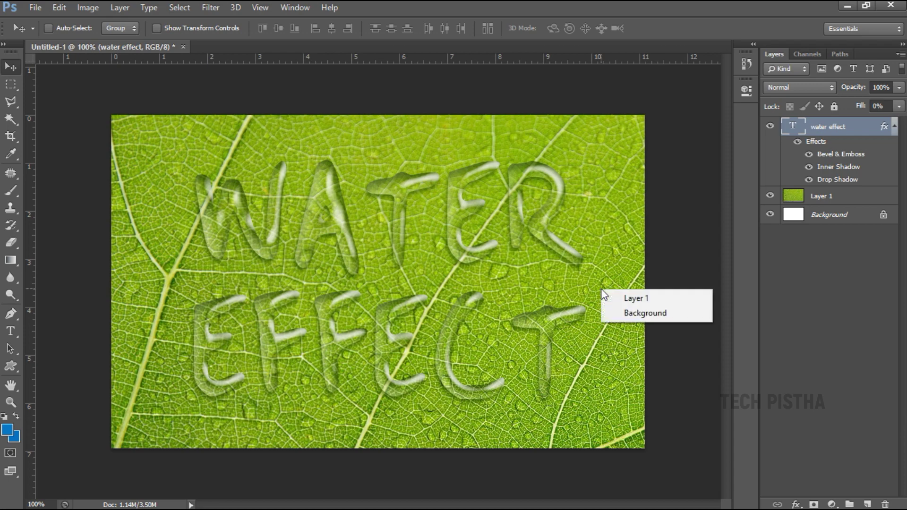
left_click(620, 297)
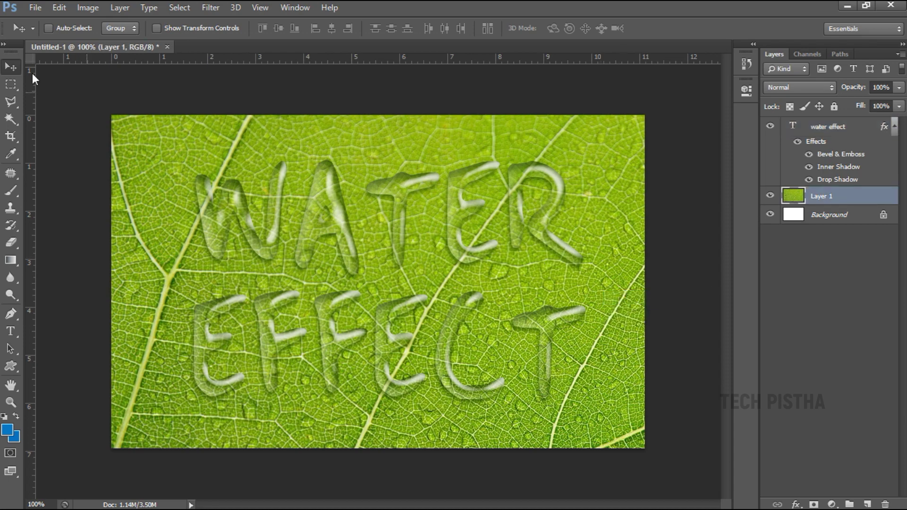
left_click(89, 8)
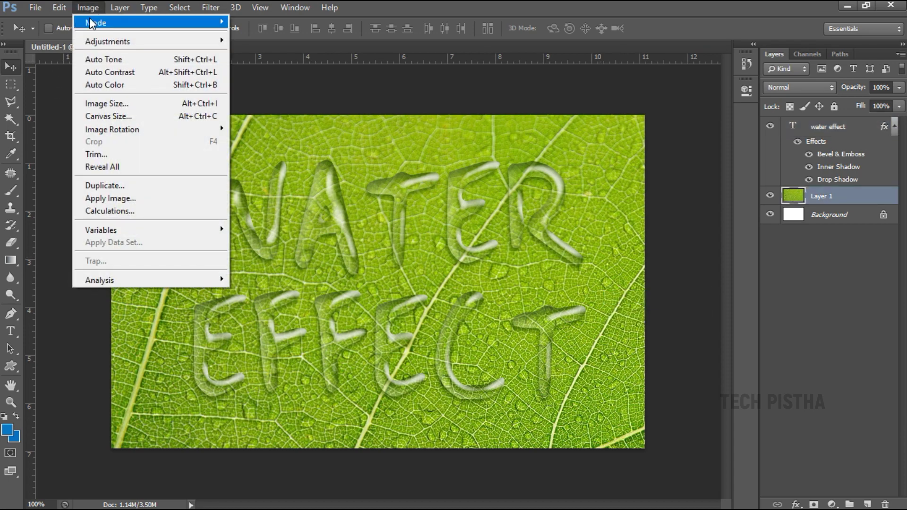
mouse_move(90, 41)
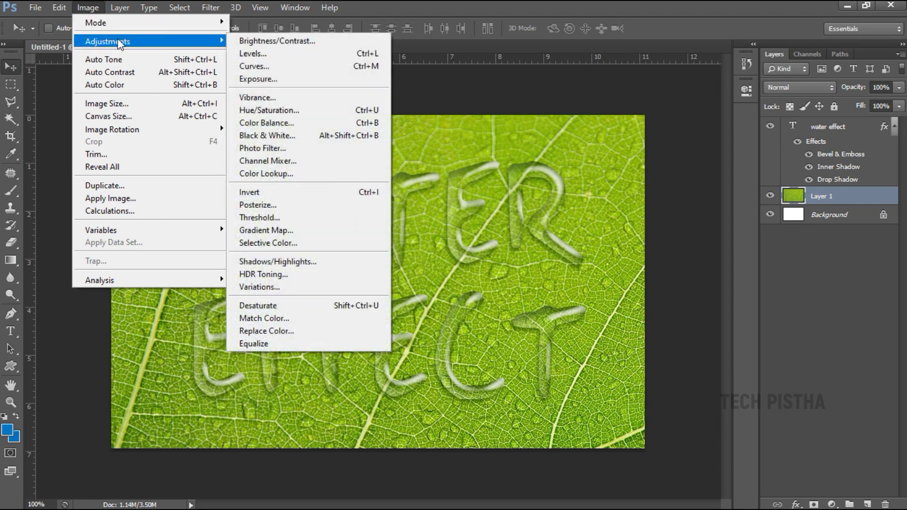
Brighten the leaf photo with a Curves adjustment raising input 143 to output 160
left_click(317, 67)
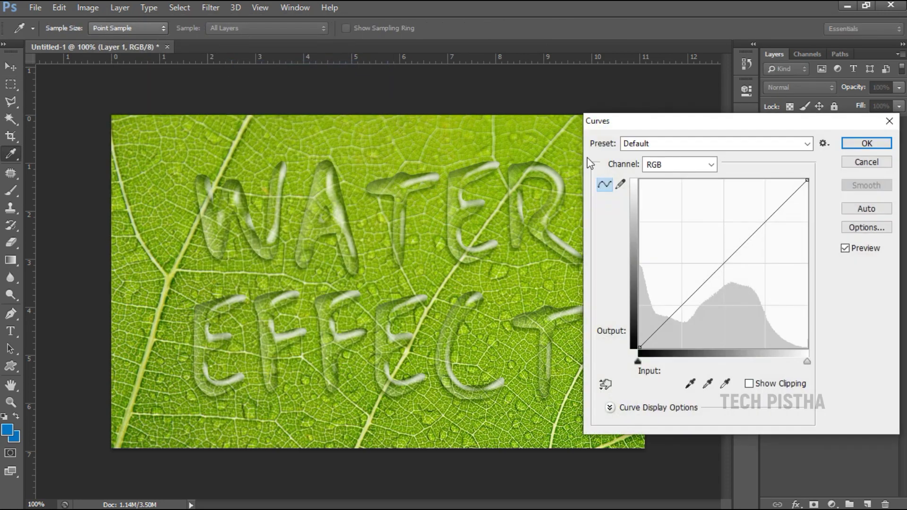
left_click_drag(728, 262, 734, 243)
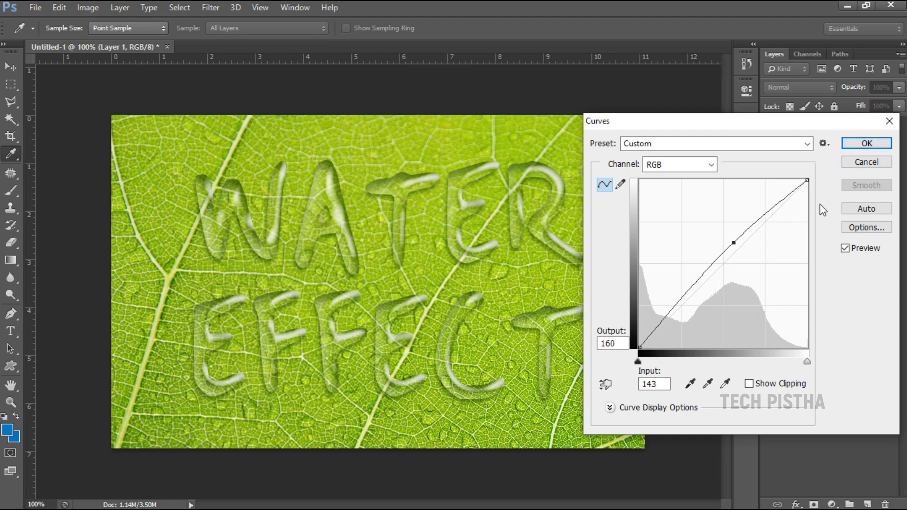
left_click(867, 144)
key("v")
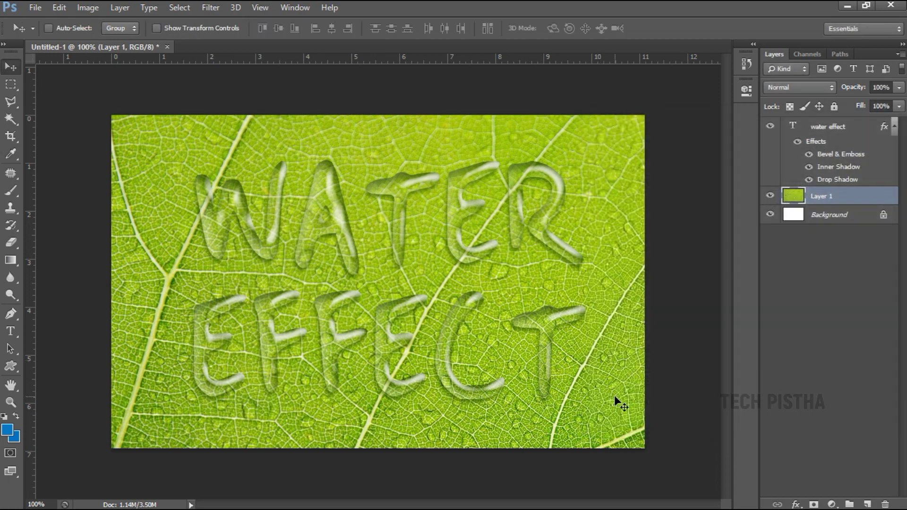